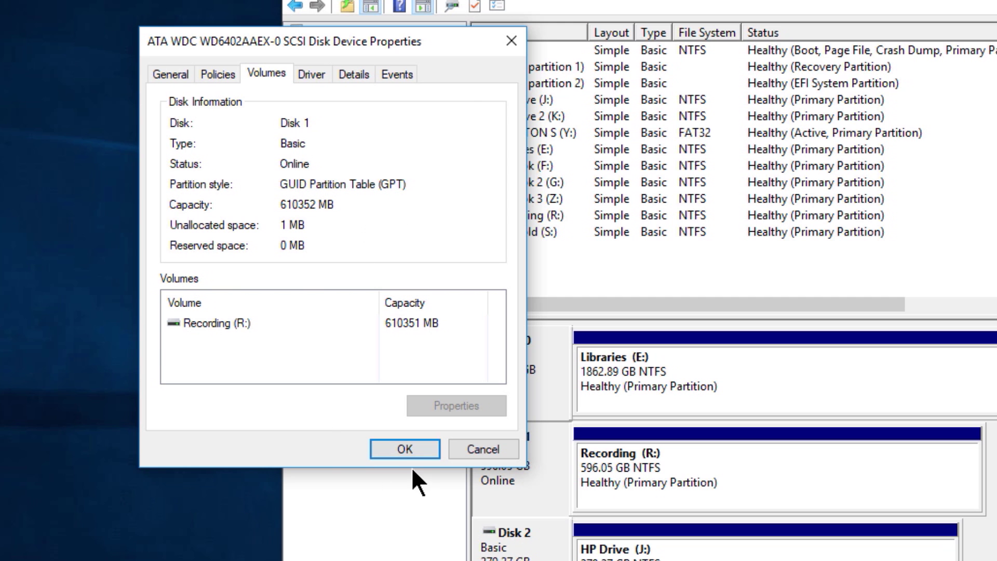
Close Disk 1's GPT properties and the Computer Management, Administrative Tools and Control Panel windows
{"action": "left_click", "coordinate": [409, 448]}
{"action": "left_click", "coordinate": [886, 96]}
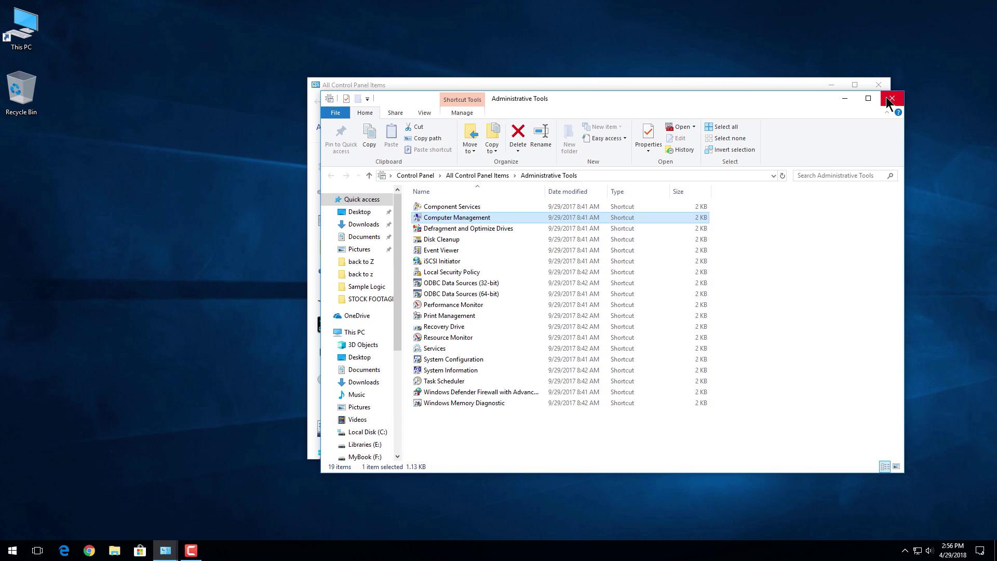
{"action": "left_click", "coordinate": [879, 85]}
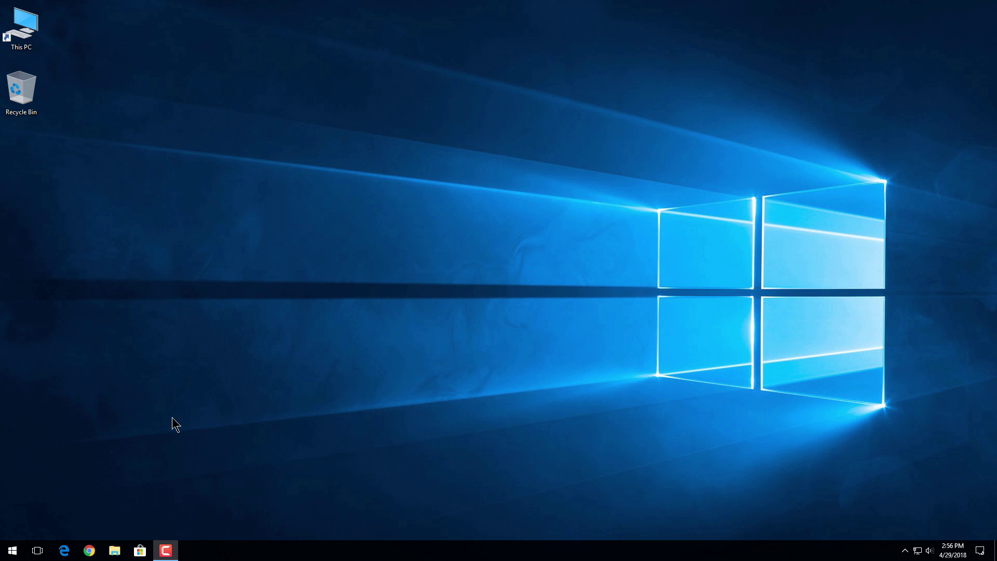
{"action": "left_click", "coordinate": [12, 556]}
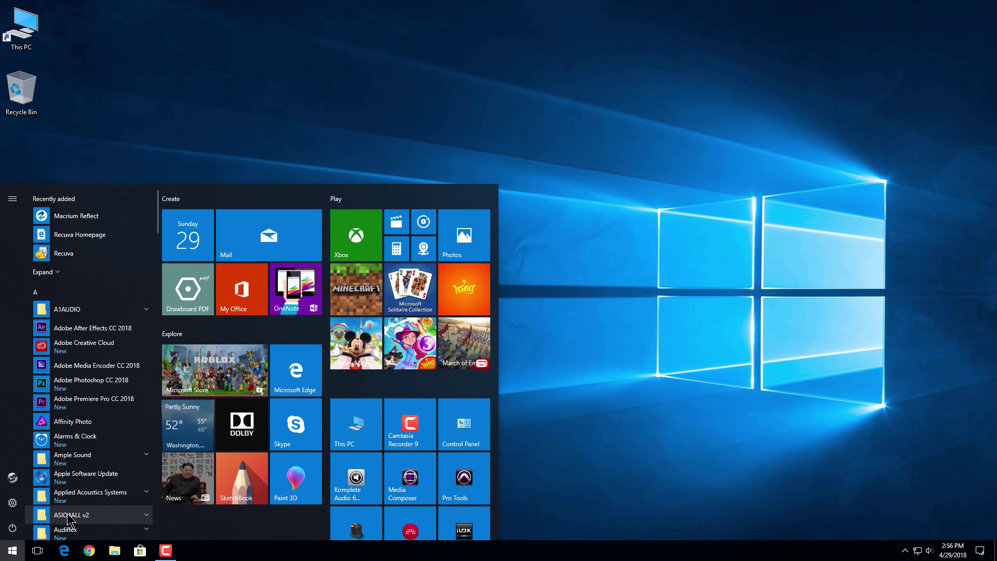
{"action": "type", "text": "disk "}
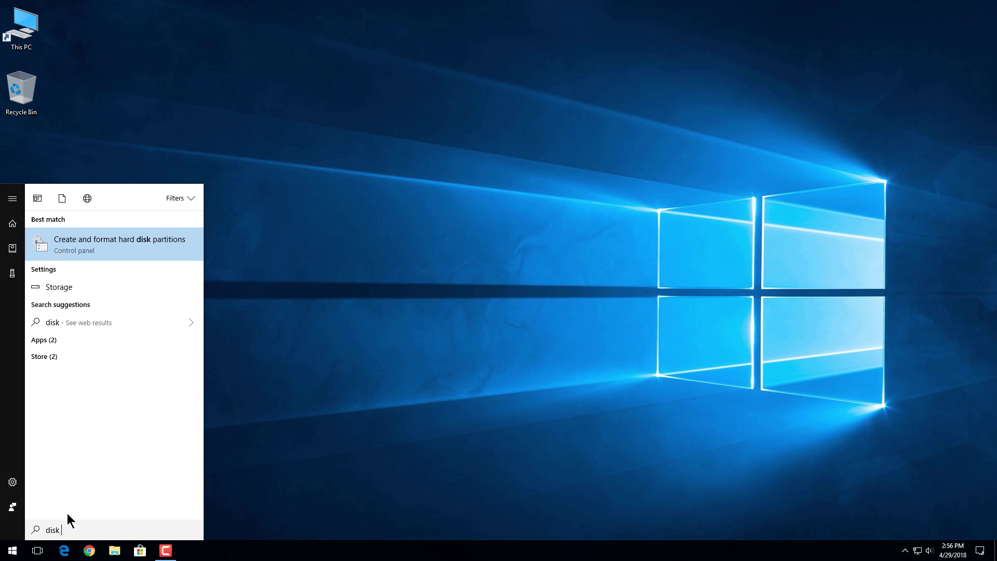
{"action": "type", "text": "ma"}
{"action": "left_click", "coordinate": [123, 240]}
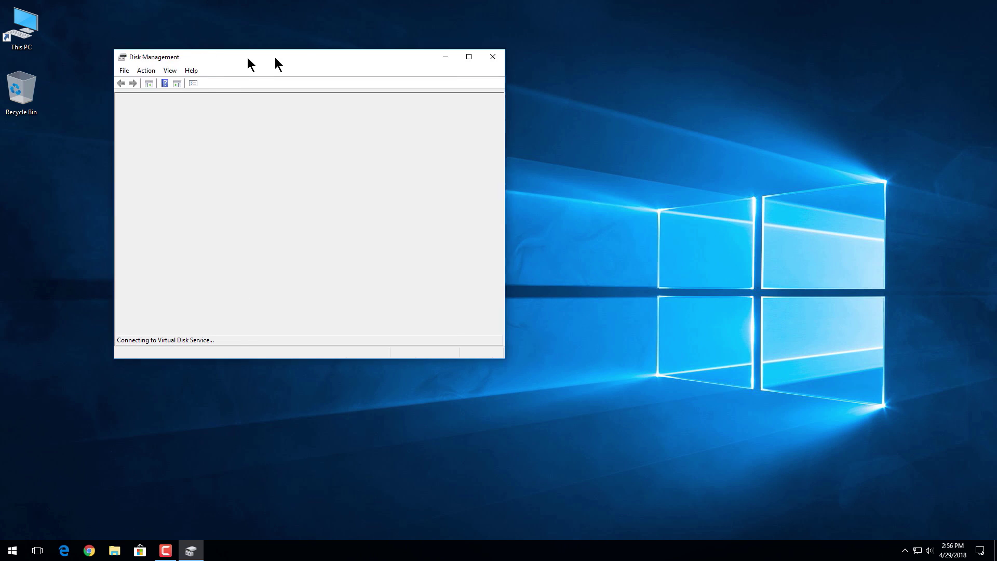
{"action": "left_click_drag", "start_coordinate": [210, 67], "coordinate": [400, 61]}
{"action": "left_click", "coordinate": [636, 52]}
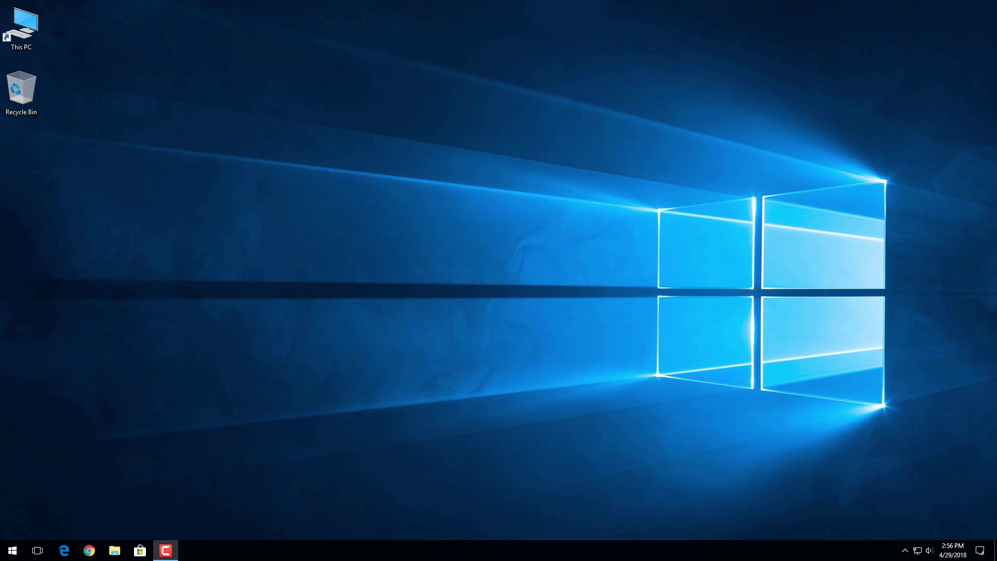
Search the Start menu for 'cont' so Control Panel appears as the best match
{"action": "left_click", "coordinate": [13, 552]}
{"action": "type", "text": "co"}
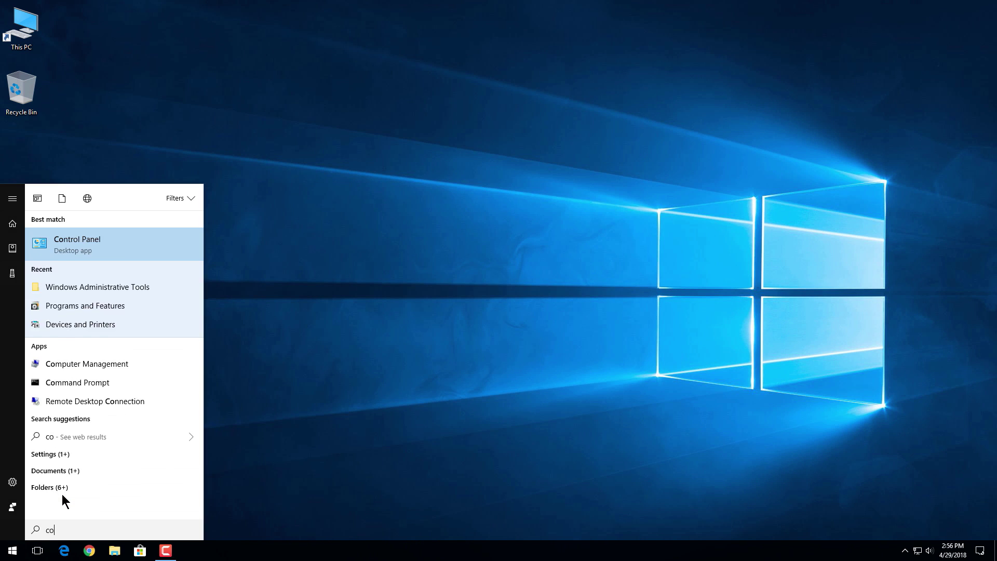
{"action": "type", "text": "mpu"}
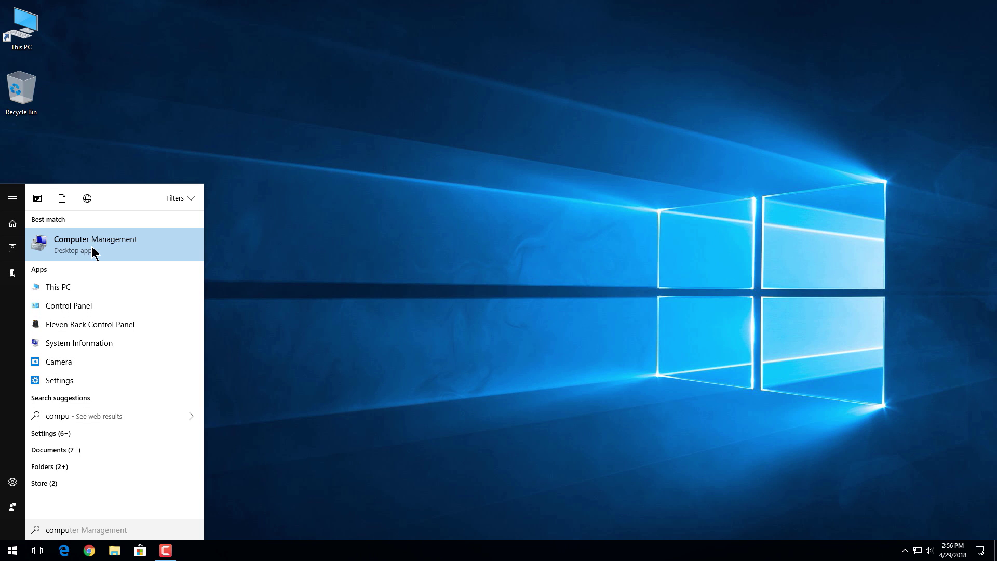
{"action": "left_click", "coordinate": [9, 555]}
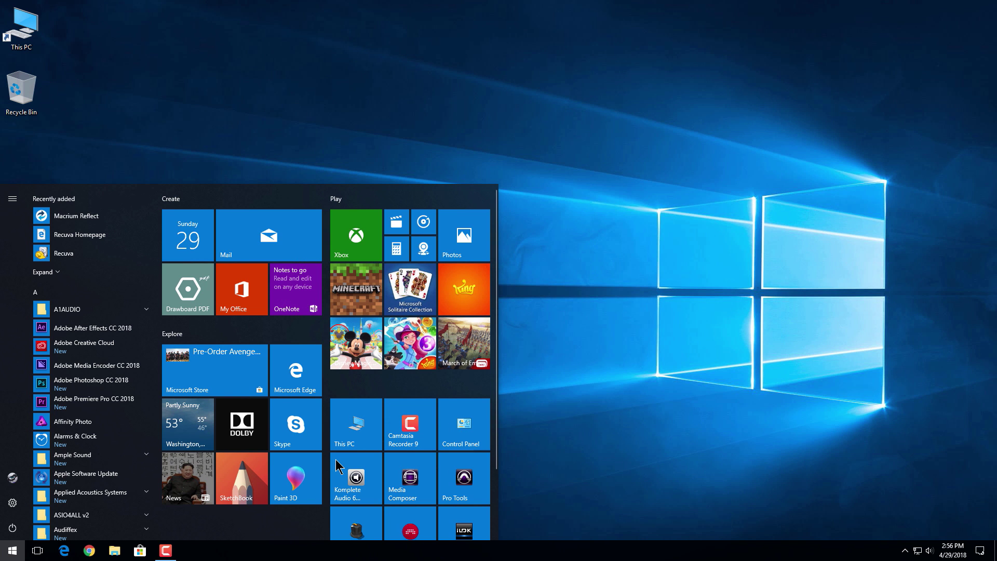
{"action": "type", "text": "cont"}
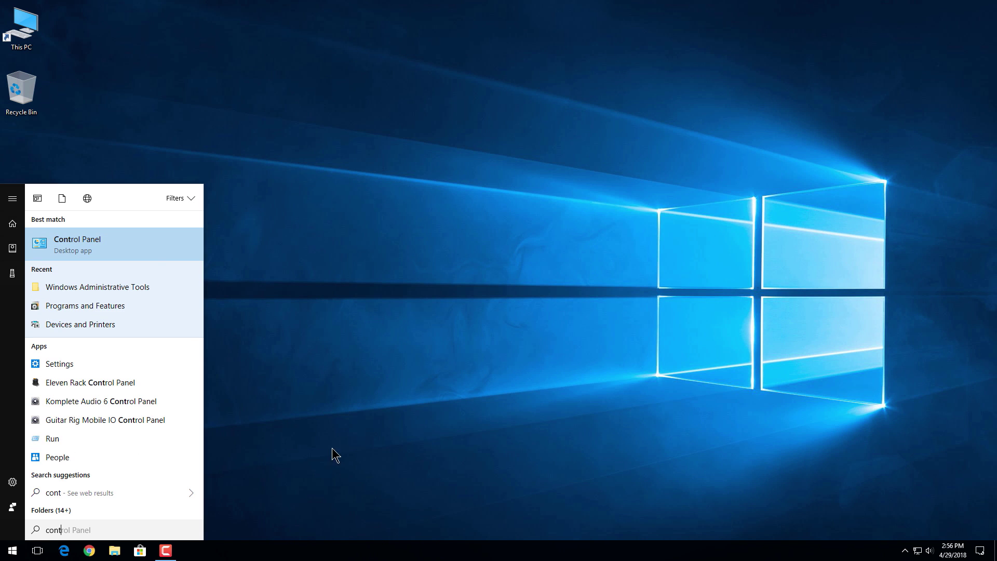
Open Control Panel in Large icons view, then Administrative Tools and Computer Management
{"action": "left_click", "coordinate": [163, 246]}
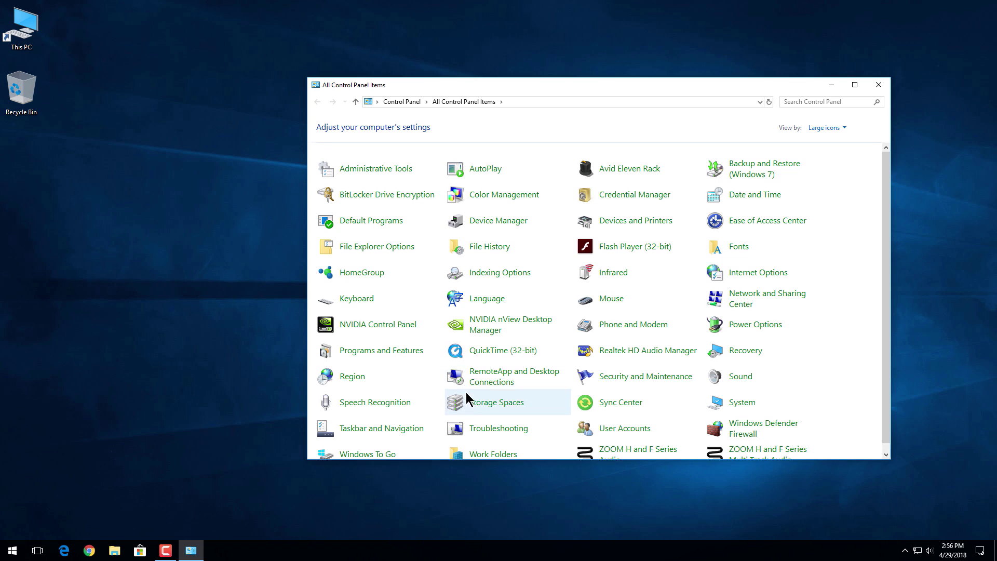
{"action": "left_click", "coordinate": [819, 128]}
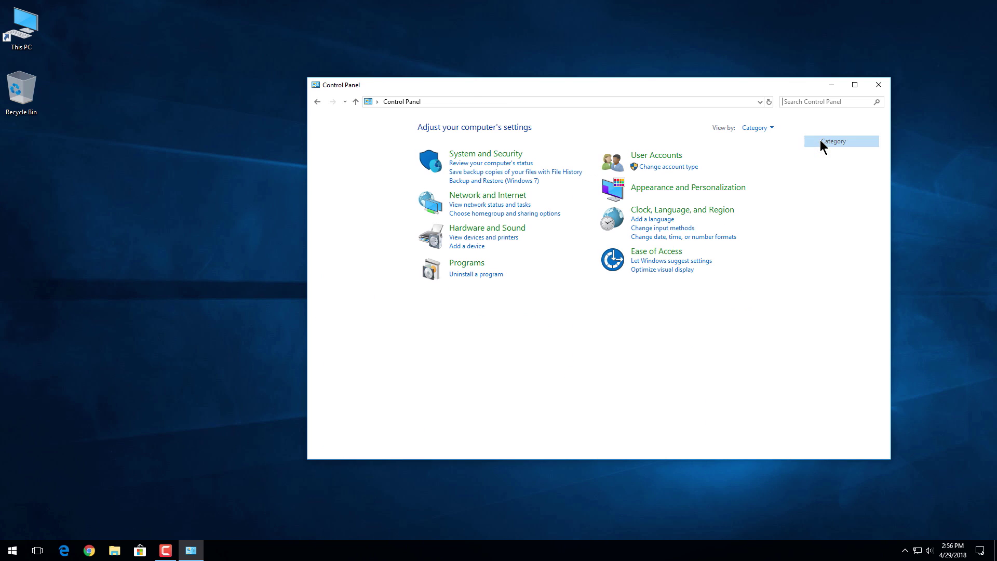
{"action": "left_click", "coordinate": [757, 129]}
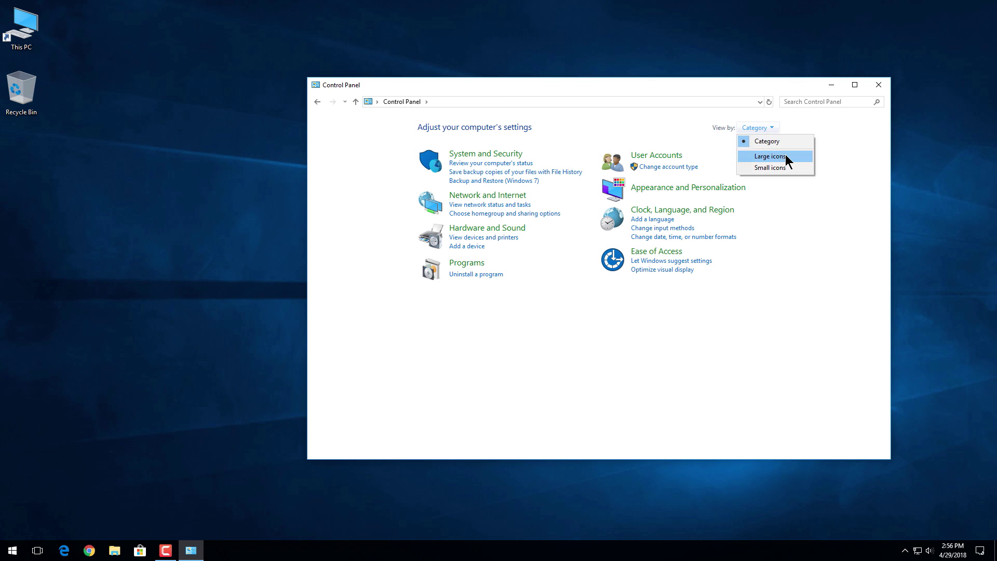
{"action": "left_click", "coordinate": [784, 156]}
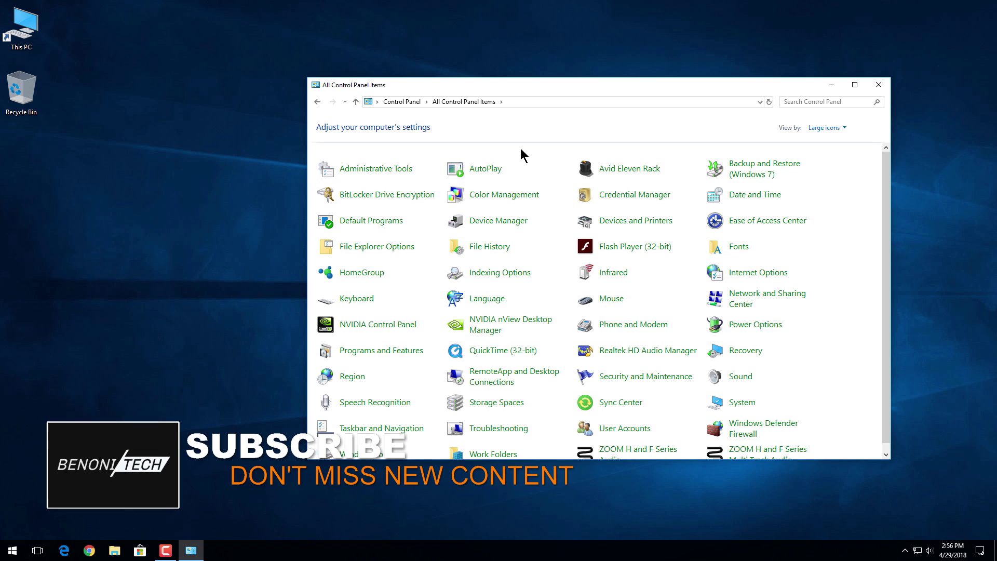
{"action": "left_click", "coordinate": [385, 174]}
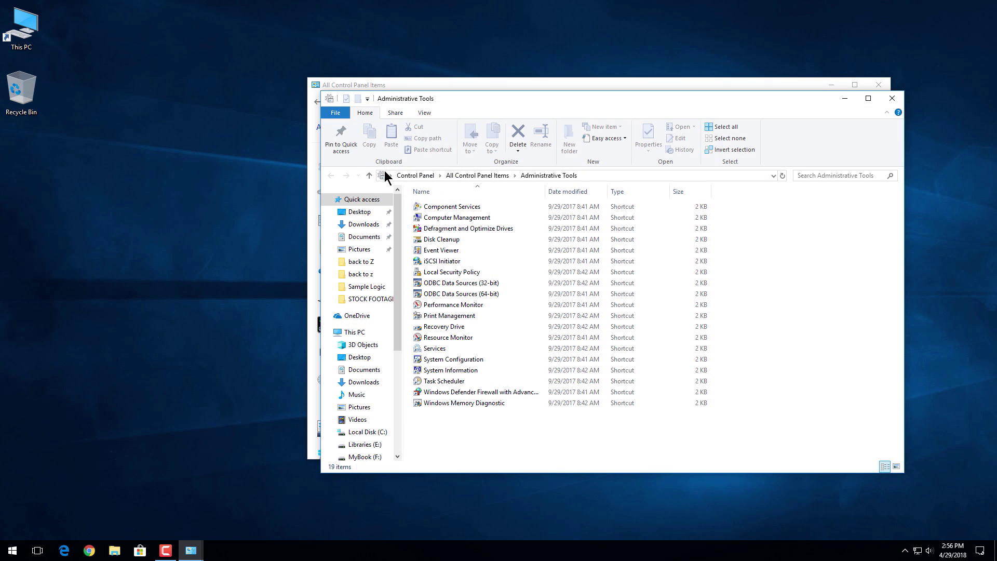
{"action": "double_click", "coordinate": [471, 220]}
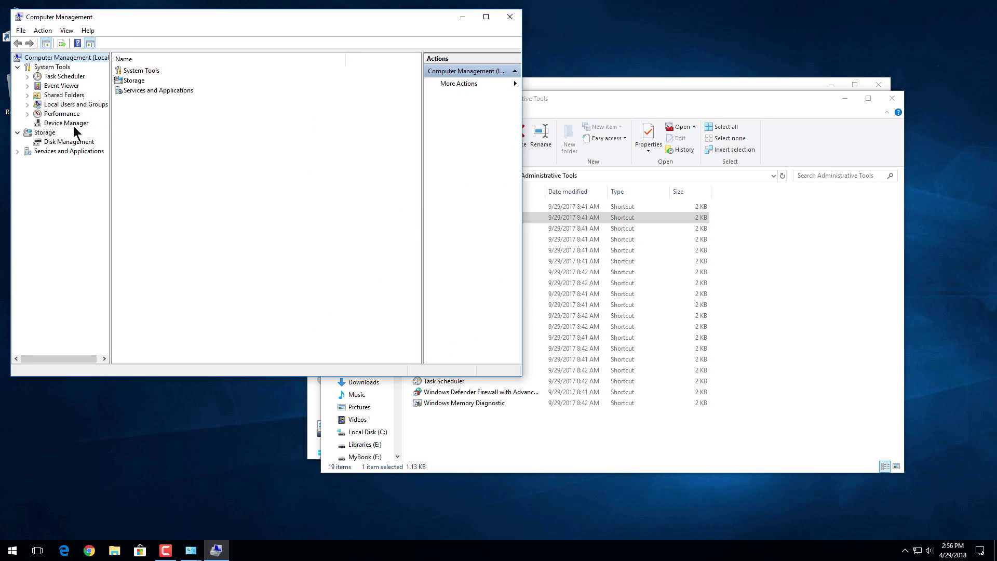
Open Disk Management and inspect Disk 0's Libraries (E:) partition without changing anything
{"action": "left_click", "coordinate": [66, 142]}
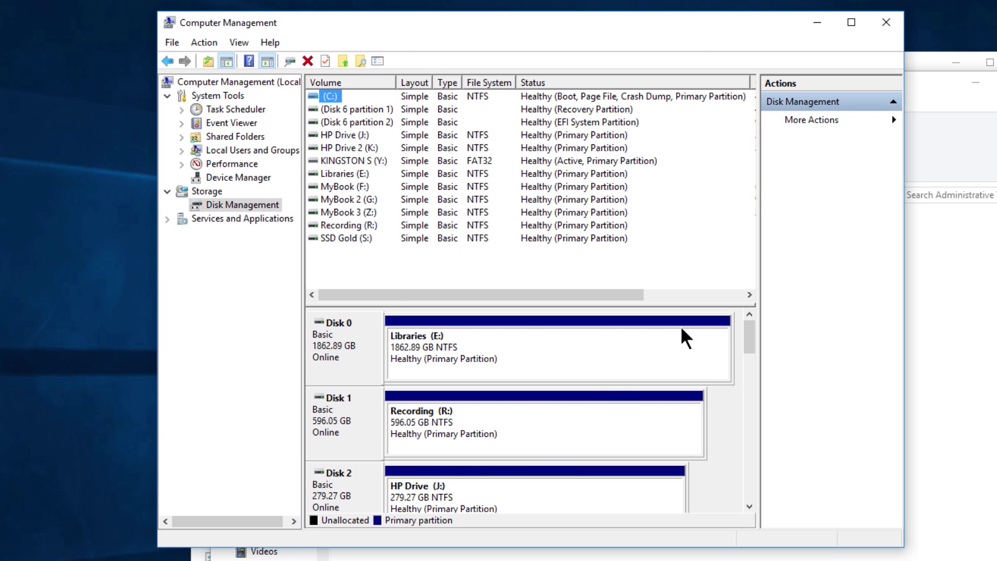
{"action": "mouse_move", "coordinate": [754, 333]}
{"action": "left_mouse_down"}
{"action": "mouse_move", "coordinate": [746, 380]}
{"action": "mouse_move", "coordinate": [734, 356]}
{"action": "mouse_move", "coordinate": [741, 339]}
{"action": "left_mouse_up"}
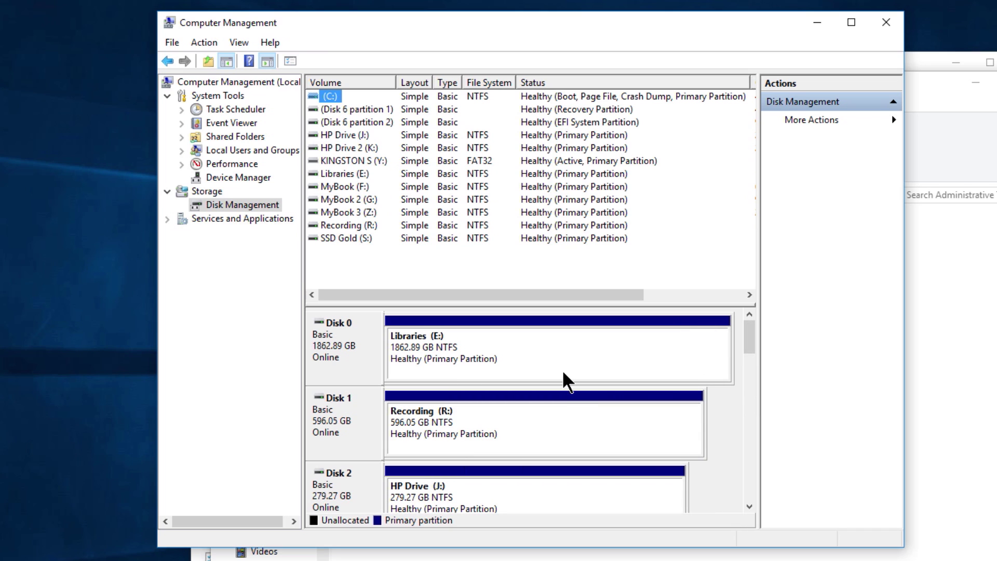
{"action": "left_click", "coordinate": [494, 362]}
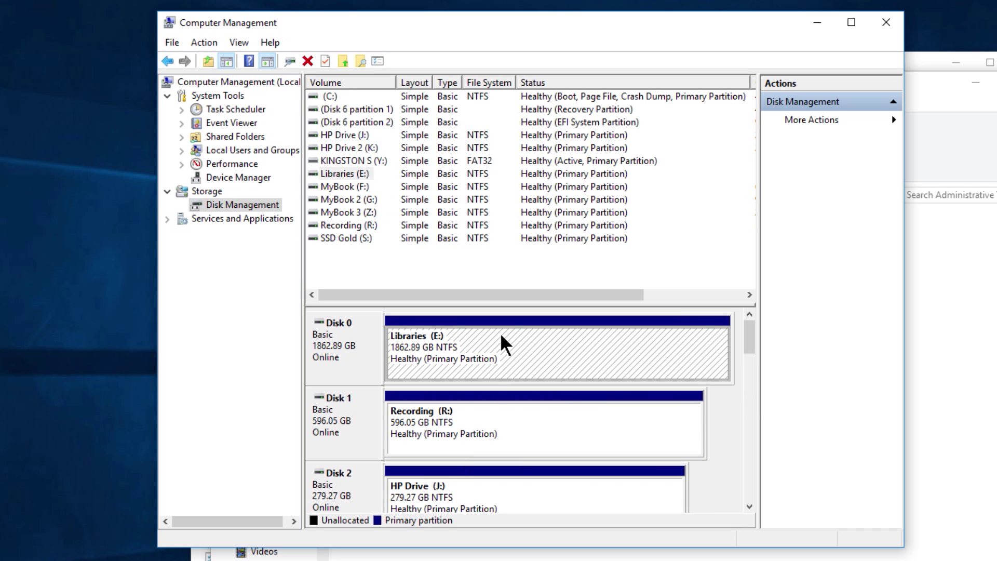
{"action": "right_click", "coordinate": [561, 345]}
{"action": "left_click", "coordinate": [408, 353]}
{"action": "left_click", "coordinate": [326, 359]}
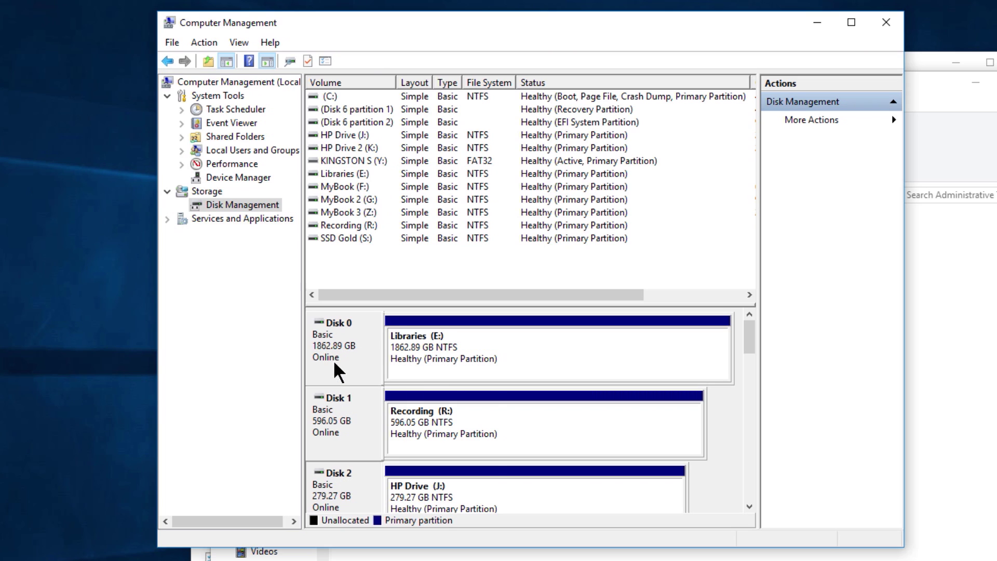
Open Disk 0's Properties on the Volumes tab, showing its GPT partition style
{"action": "right_click", "coordinate": [325, 334]}
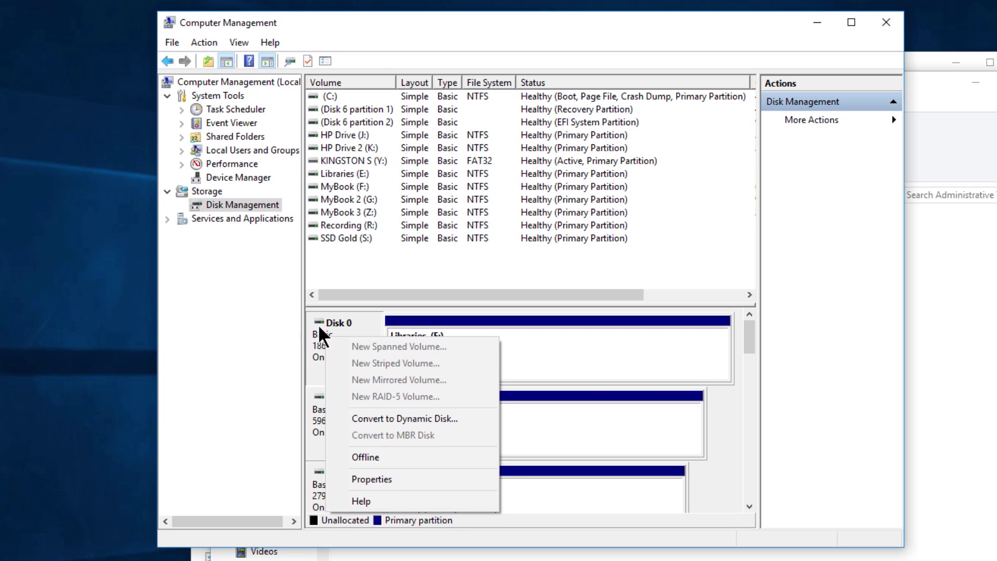
{"action": "left_click", "coordinate": [383, 479]}
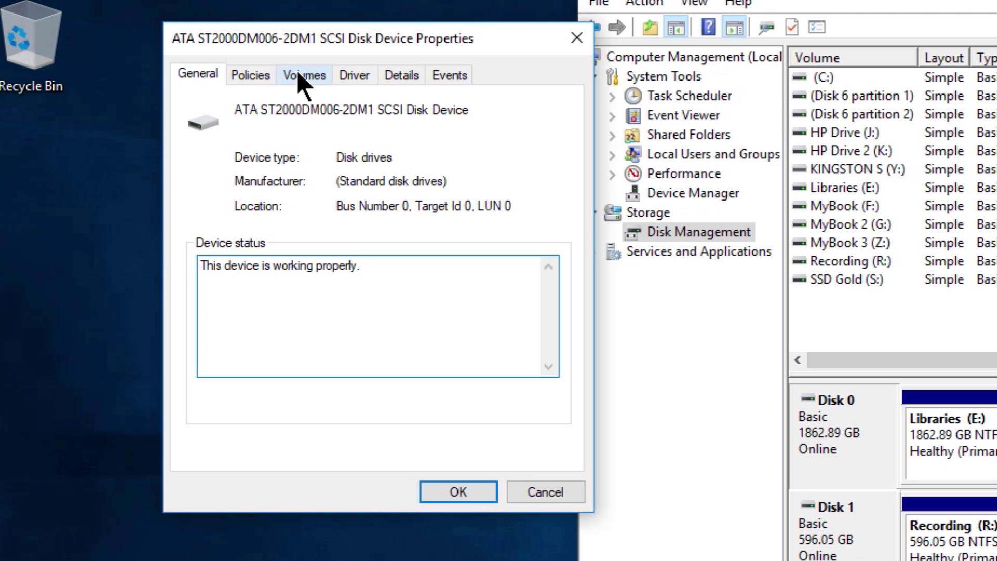
{"action": "left_click", "coordinate": [303, 78]}
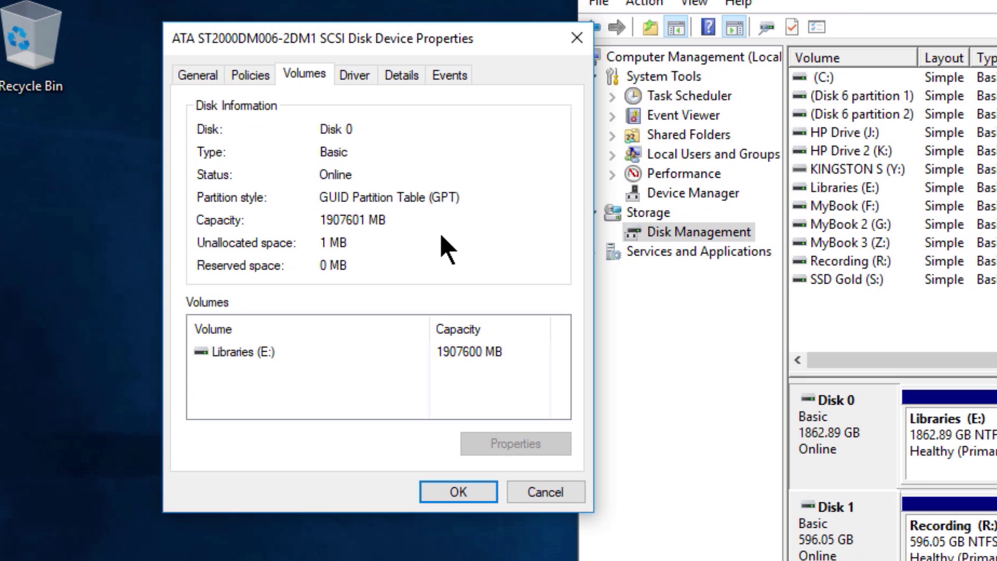
Close Disk 0's properties and check Disk 5's Volumes tab, which shows MBR
{"action": "left_click", "coordinate": [446, 497]}
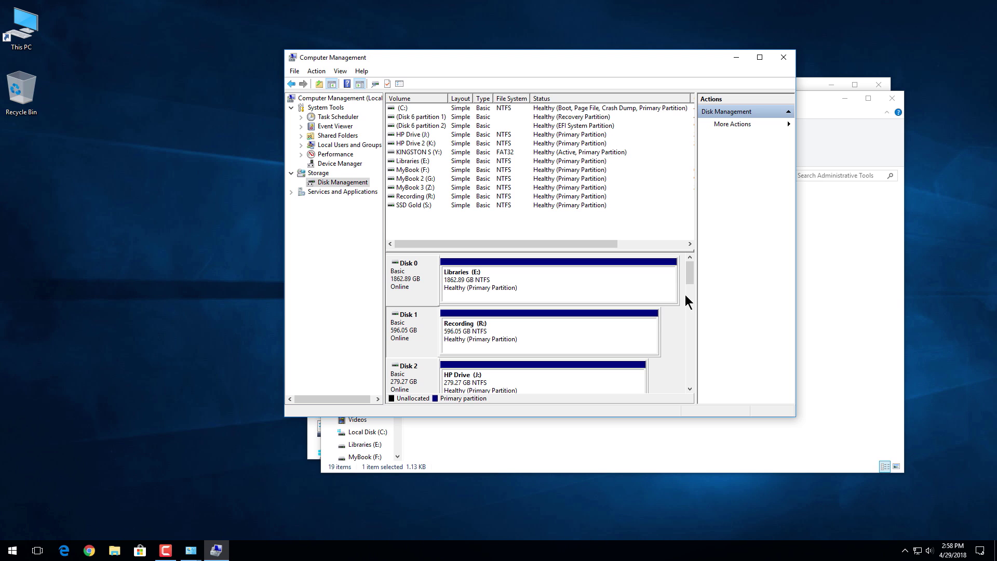
{"action": "left_click_drag", "start_coordinate": [687, 271], "coordinate": [697, 305]}
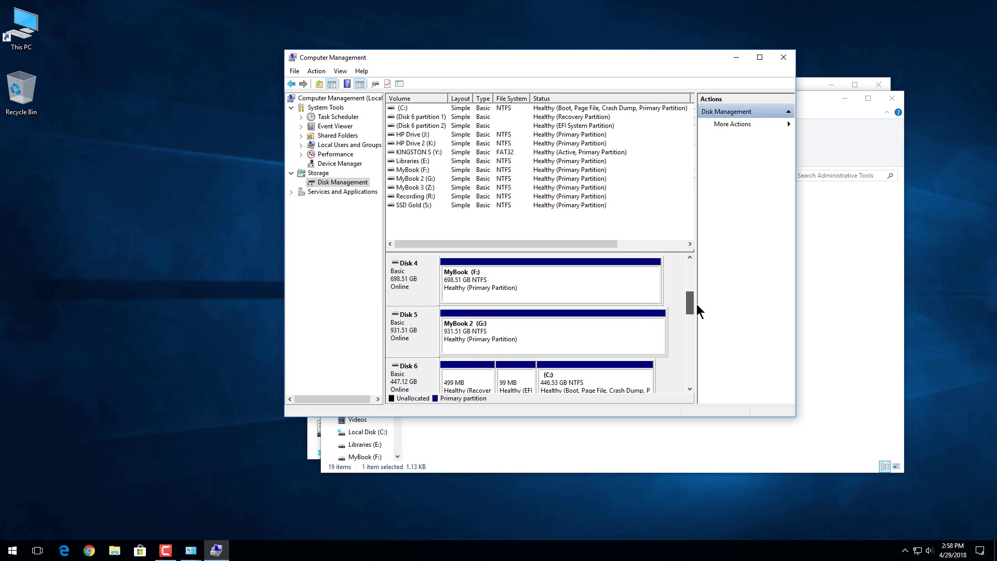
{"action": "right_click", "coordinate": [421, 336]}
{"action": "left_click", "coordinate": [453, 428]}
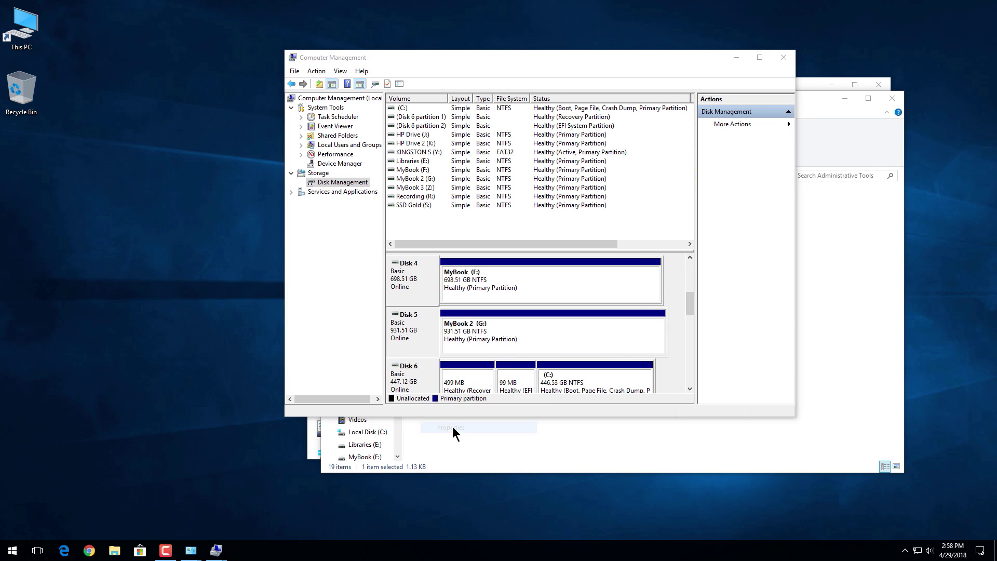
{"action": "left_click", "coordinate": [180, 135]}
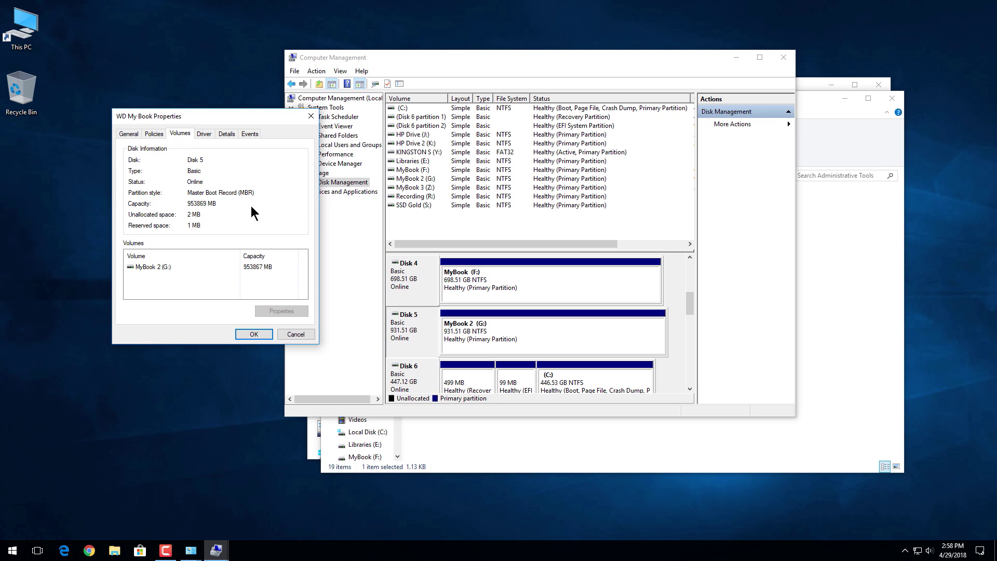
{"action": "left_click", "coordinate": [252, 335]}
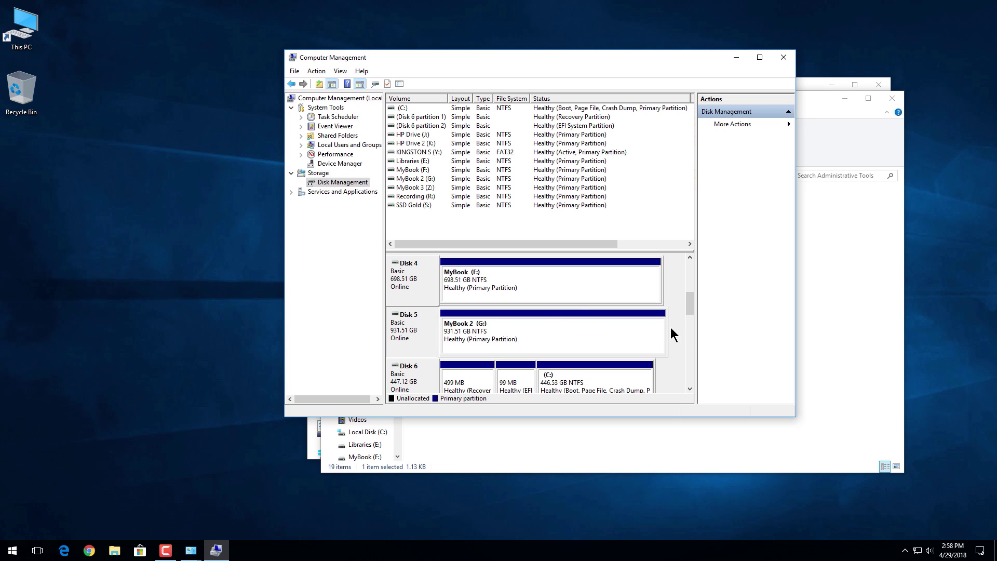
Check Disk 4's Volumes tab showing GPT, then reopen Disk 4's actions menu
{"action": "left_click", "coordinate": [412, 279]}
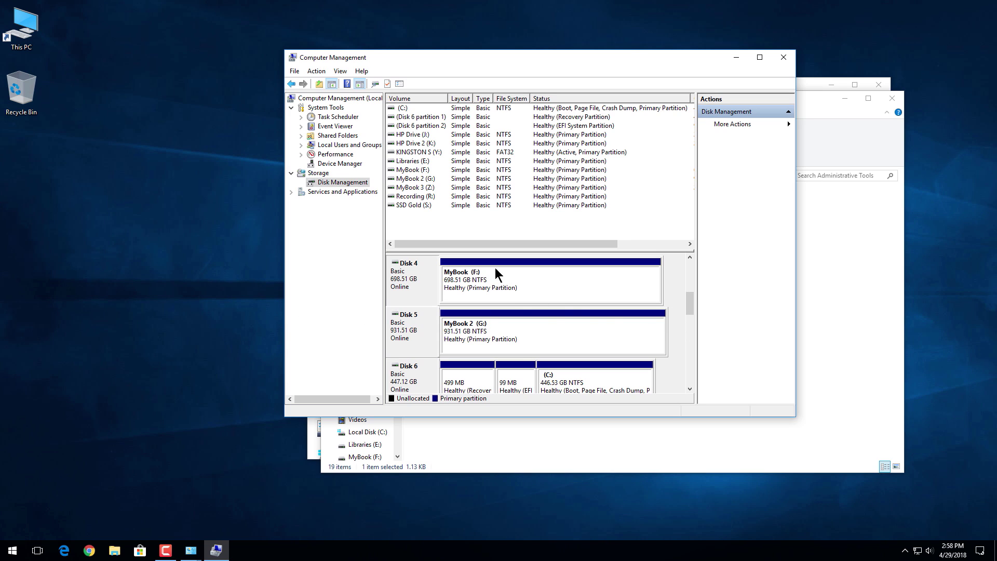
{"action": "right_click", "coordinate": [405, 281]}
{"action": "left_click", "coordinate": [417, 377]}
{"action": "left_click", "coordinate": [194, 148]}
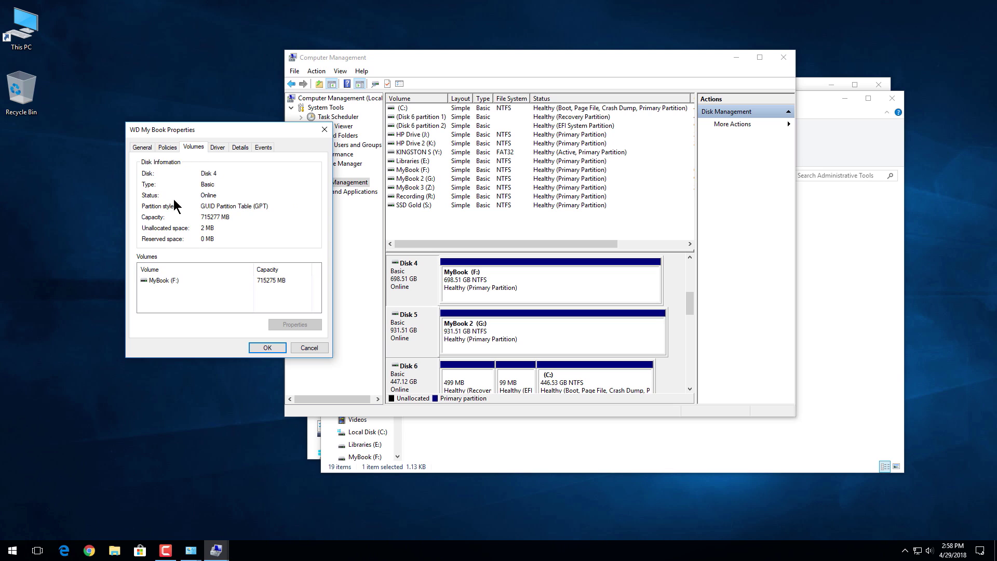
{"action": "left_click", "coordinate": [283, 350]}
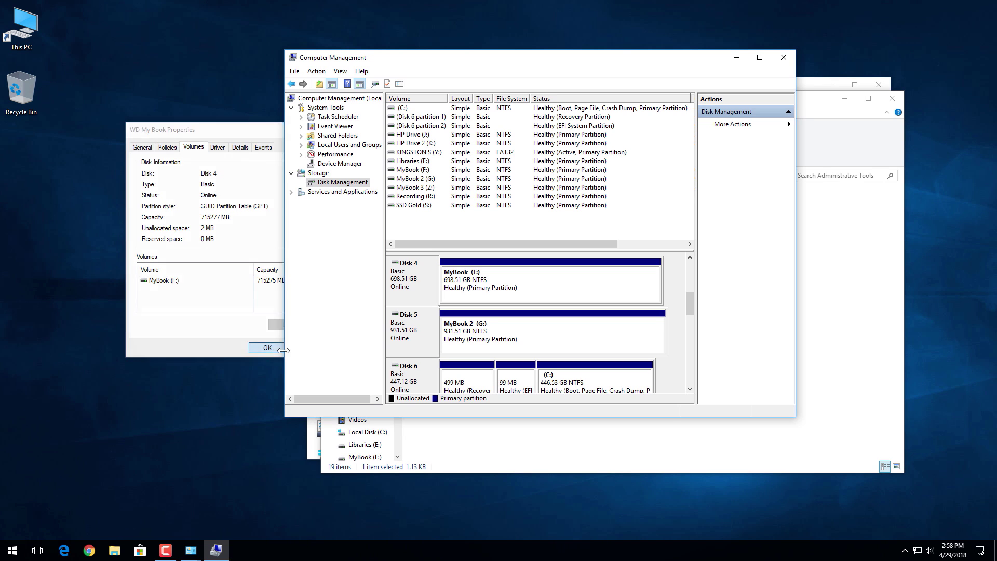
{"action": "right_click", "coordinate": [406, 277]}
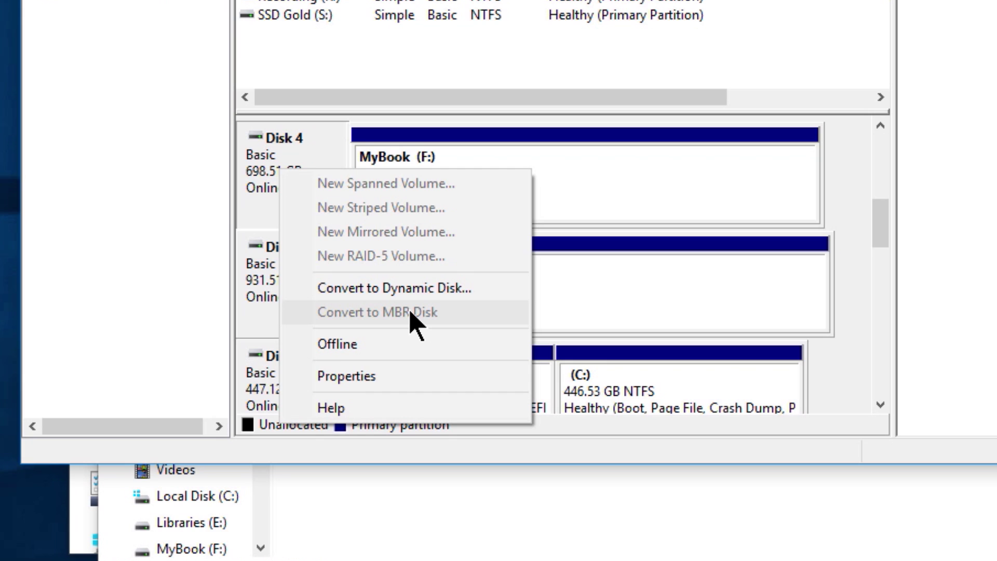
{"action": "left_click", "coordinate": [591, 184]}
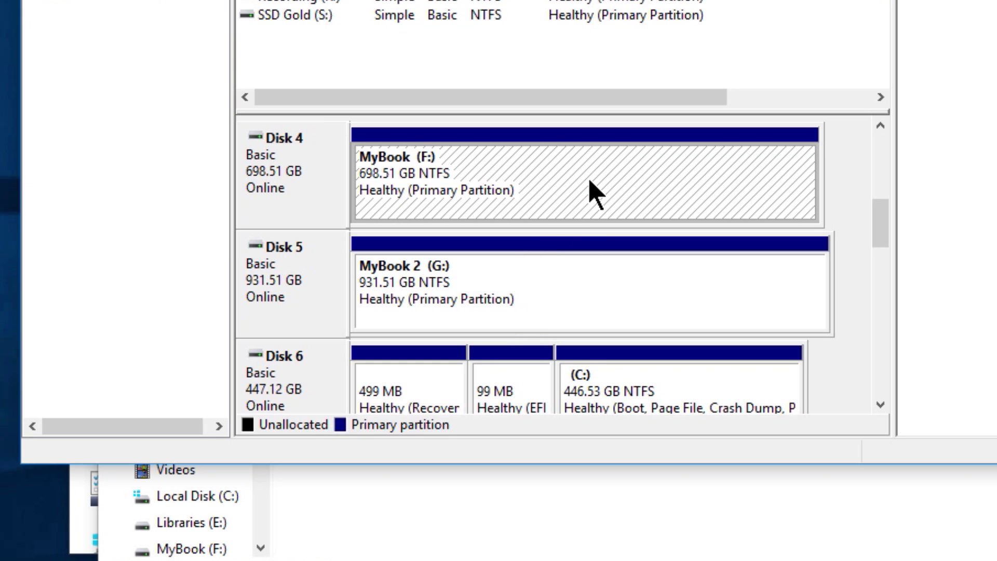
{"action": "right_click", "coordinate": [591, 184]}
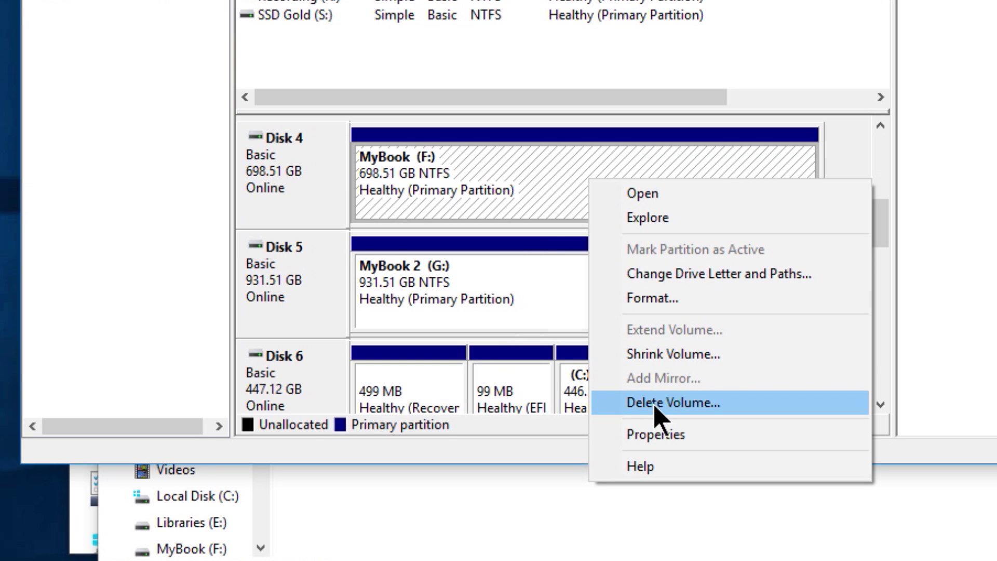
{"action": "left_click", "coordinate": [302, 184]}
{"action": "right_click", "coordinate": [303, 184]}
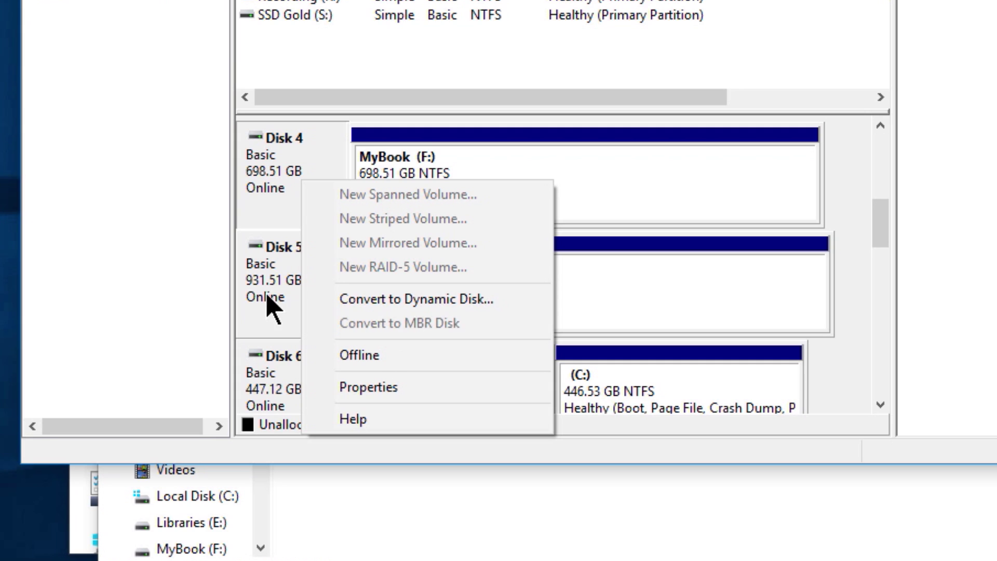
{"action": "left_click", "coordinate": [267, 288]}
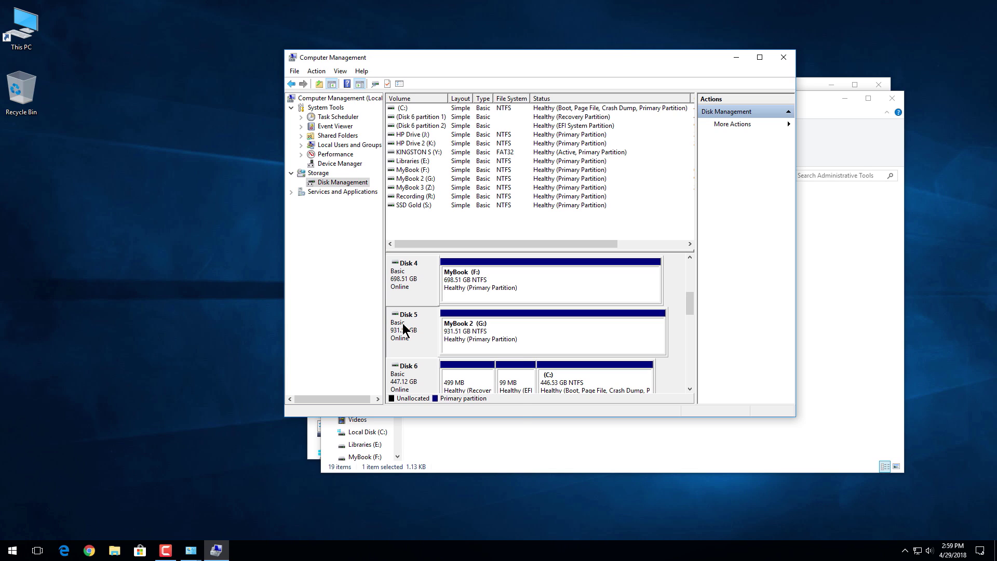
{"action": "right_click", "coordinate": [403, 323]}
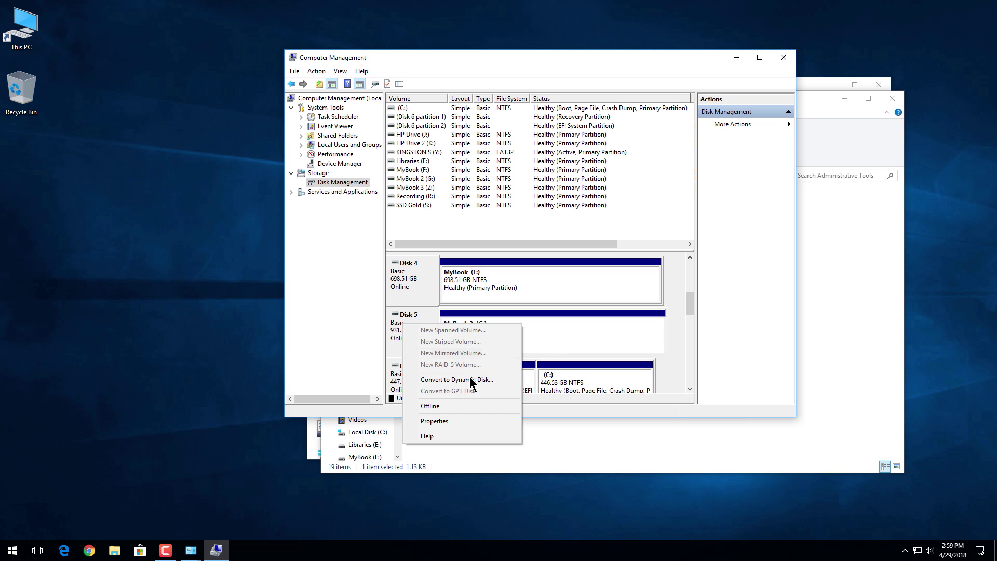
Compare Disk 4's Convert to MBR and Disk 5's Convert to GPT context-menu entries
{"action": "left_click", "coordinate": [411, 283]}
{"action": "right_click", "coordinate": [410, 281]}
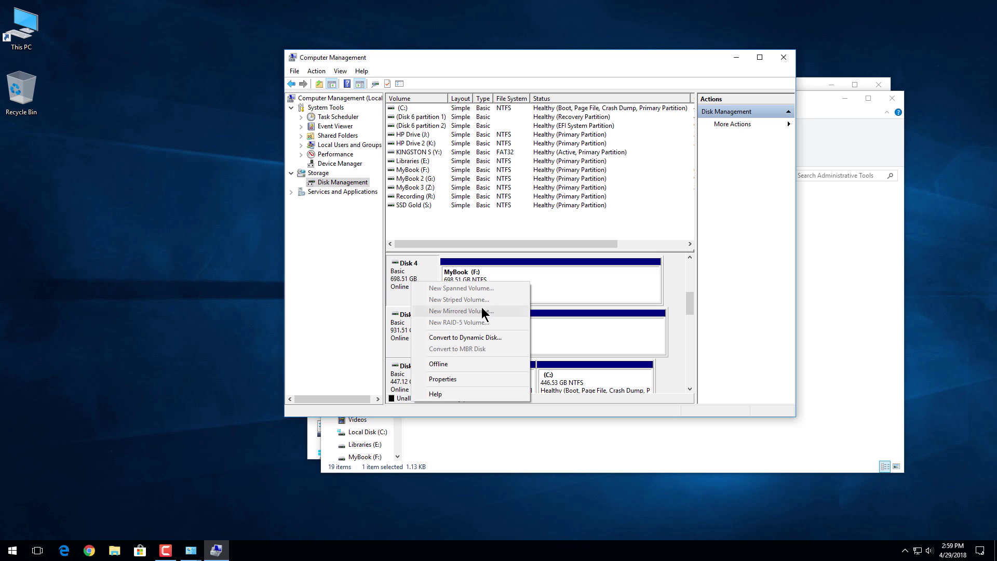
{"action": "right_click", "coordinate": [405, 322]}
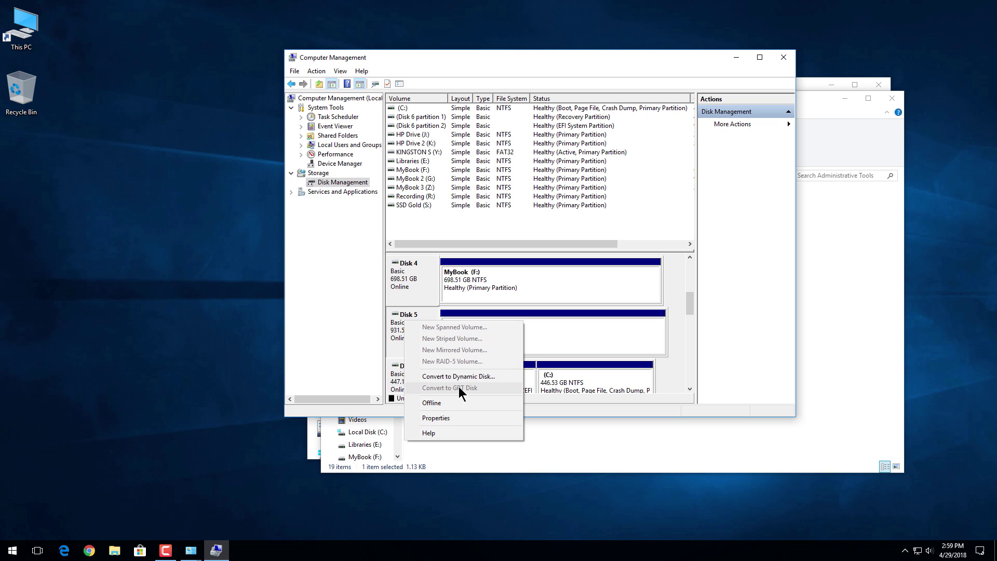
{"action": "left_click", "coordinate": [419, 274]}
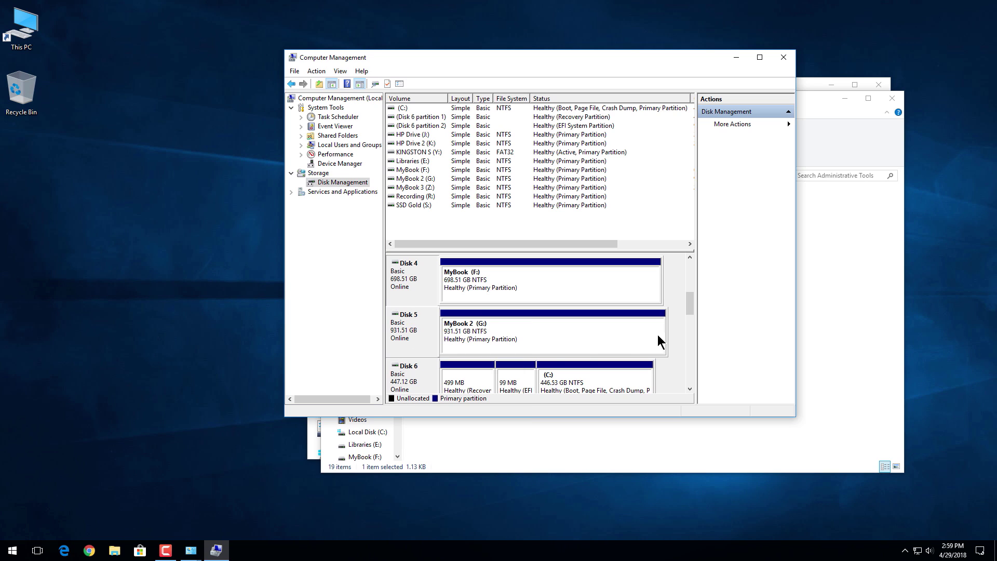
{"action": "left_click_drag", "start_coordinate": [690, 300], "coordinate": [689, 316]}
Open Disk 7's Properties on the Volumes tab, showing GPT and the SSD Gold (S:) volume
{"action": "right_click", "coordinate": [407, 321]}
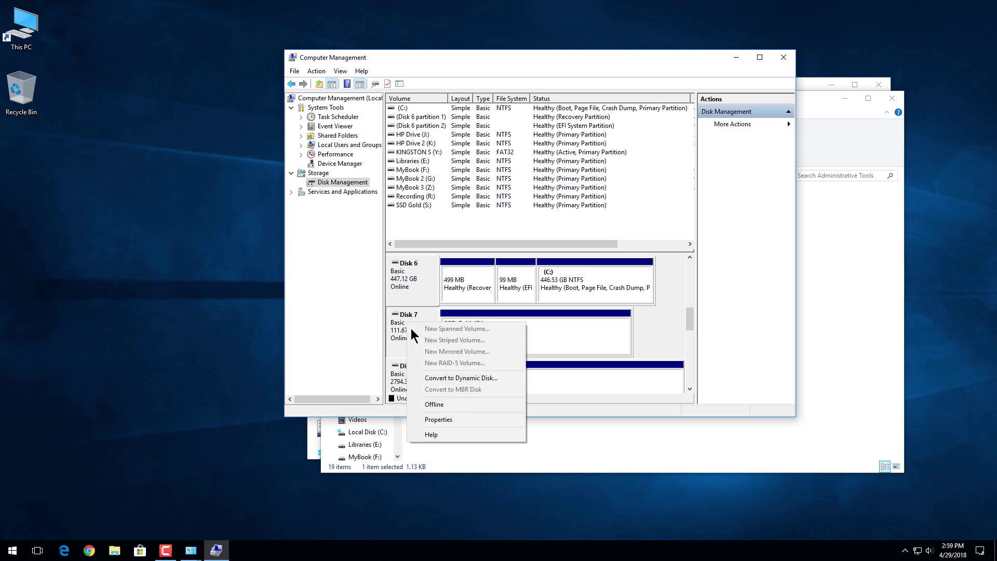
{"action": "left_click", "coordinate": [453, 418]}
{"action": "left_click", "coordinate": [83, 42]}
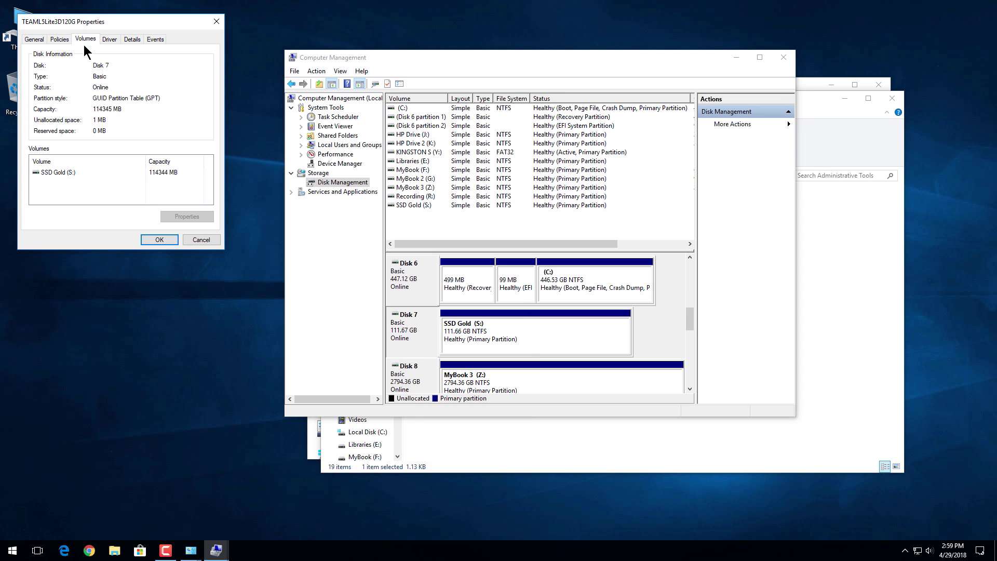